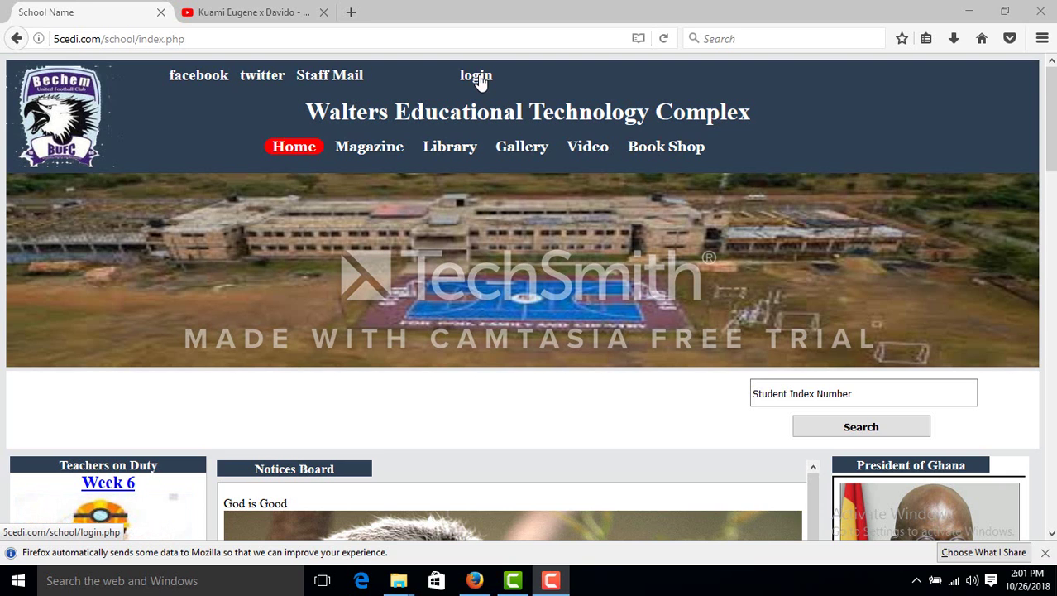
- Load login.php from the 'login' link in the site header
left_click(478, 77)
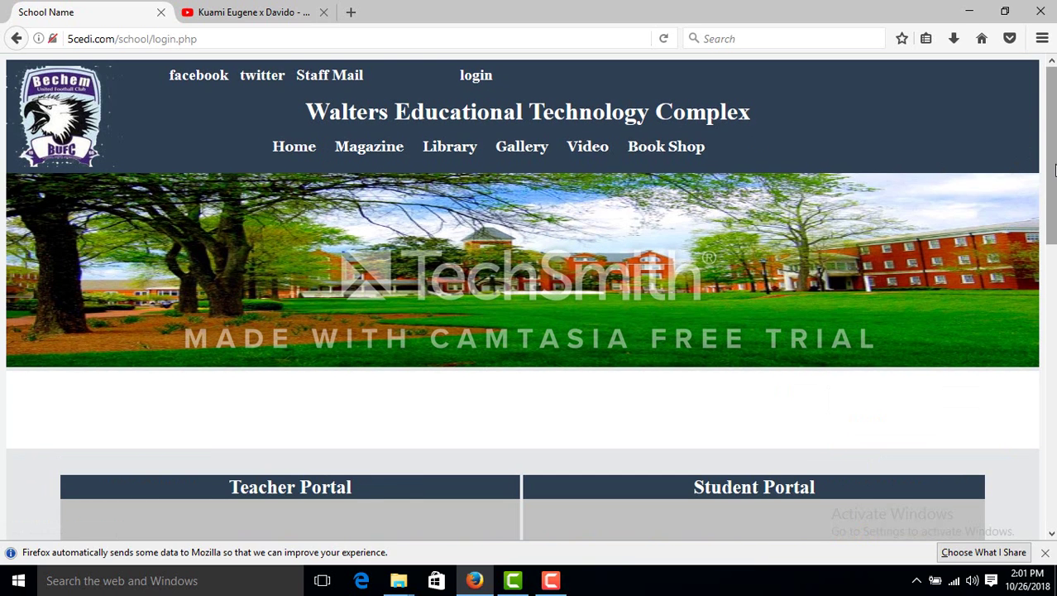
- Reload the login page and scroll down to the Teacher Portal box
left_click(1052, 439)
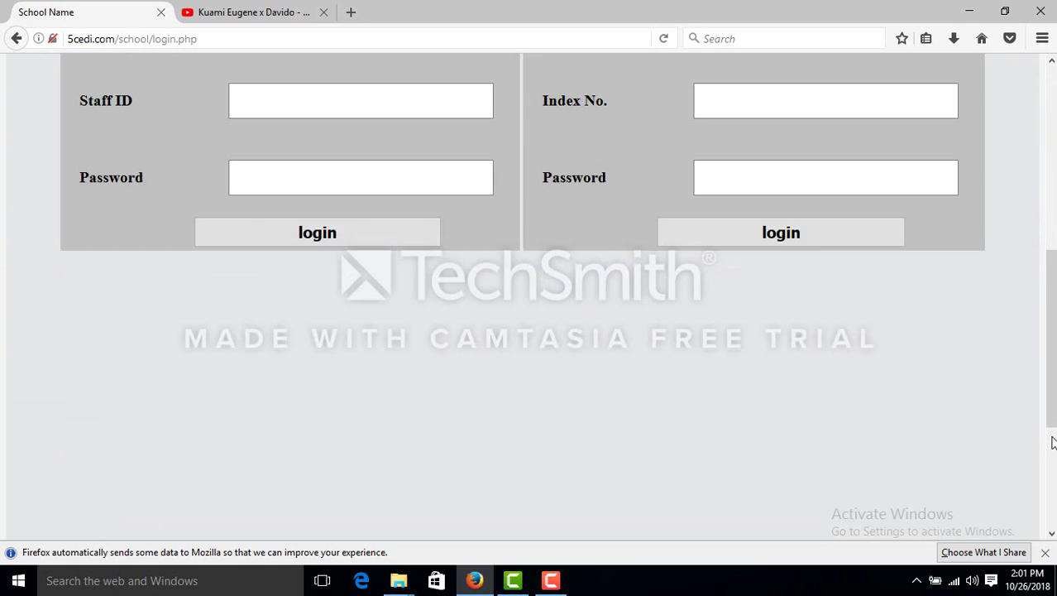
left_click(1051, 62)
scroll(1051, 62, "up", 7)
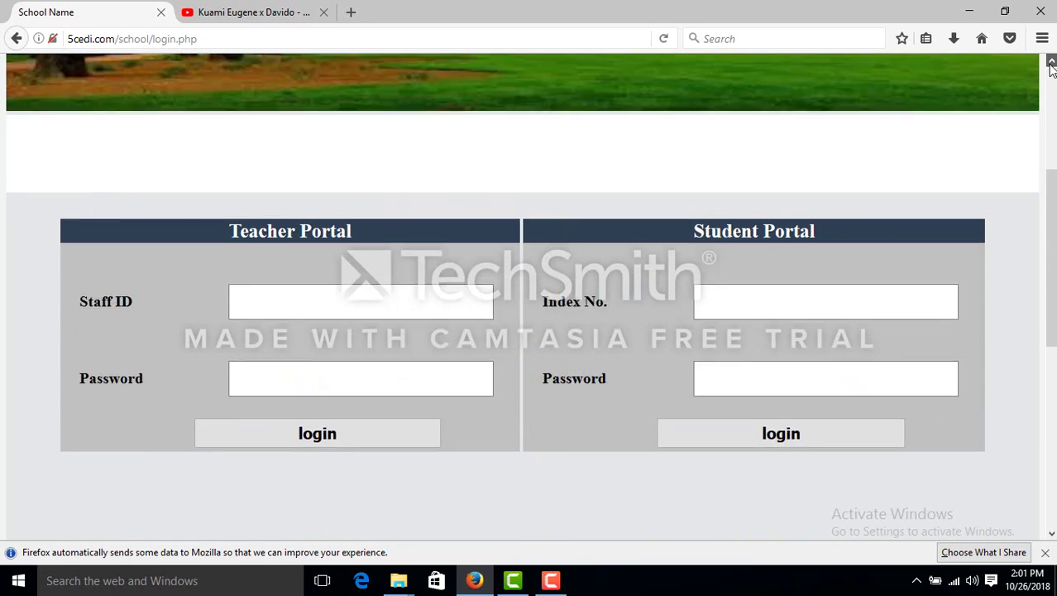
scroll(1051, 64, "up", 3)
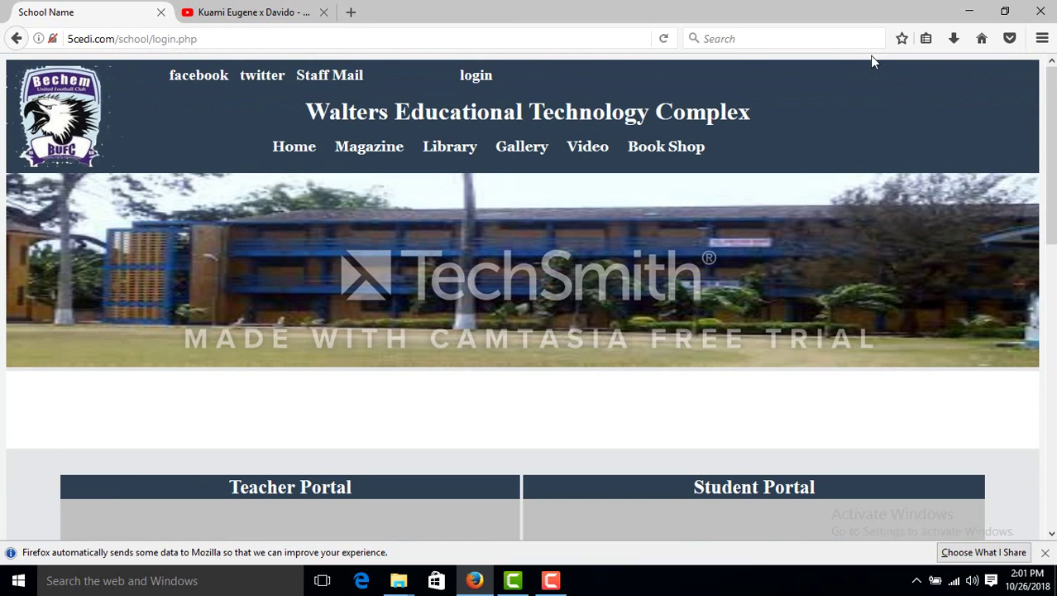
left_click(482, 77)
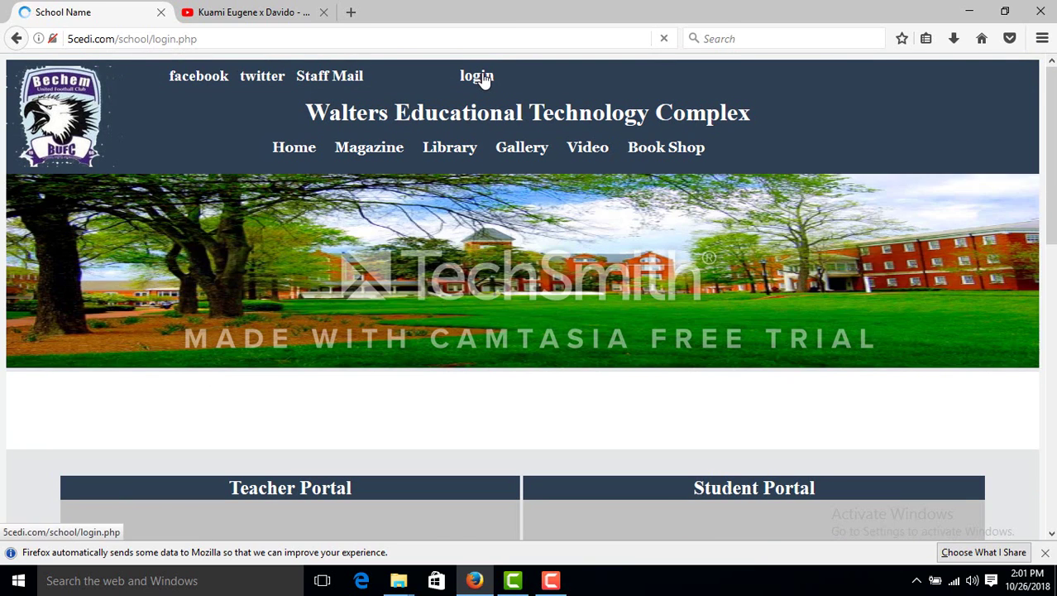
left_click(1051, 534)
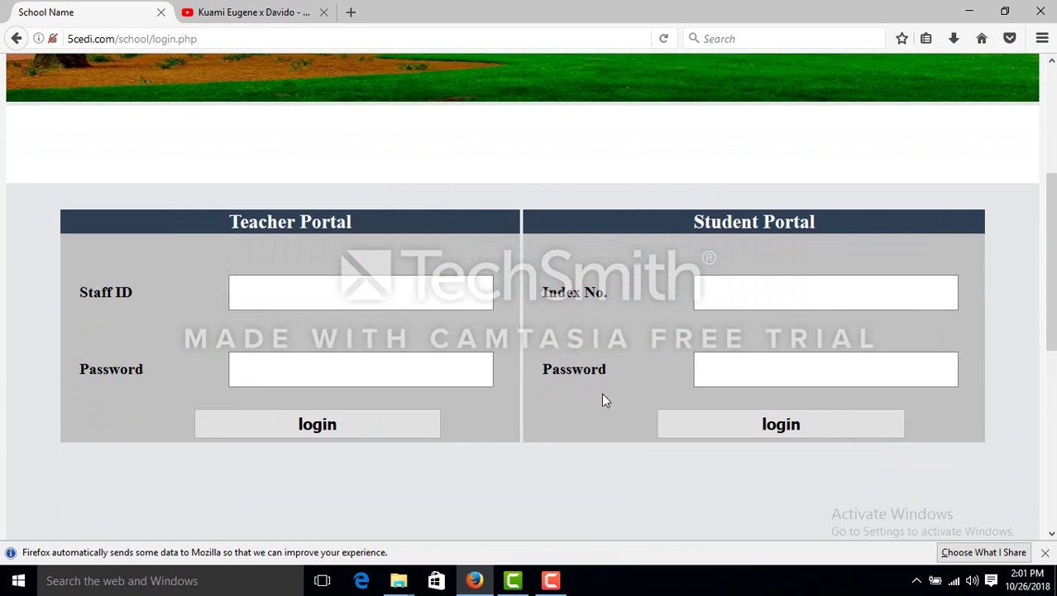
- Sign in to the Teacher Portal with the staff ID and password, declining to save the password
left_click(390, 300)
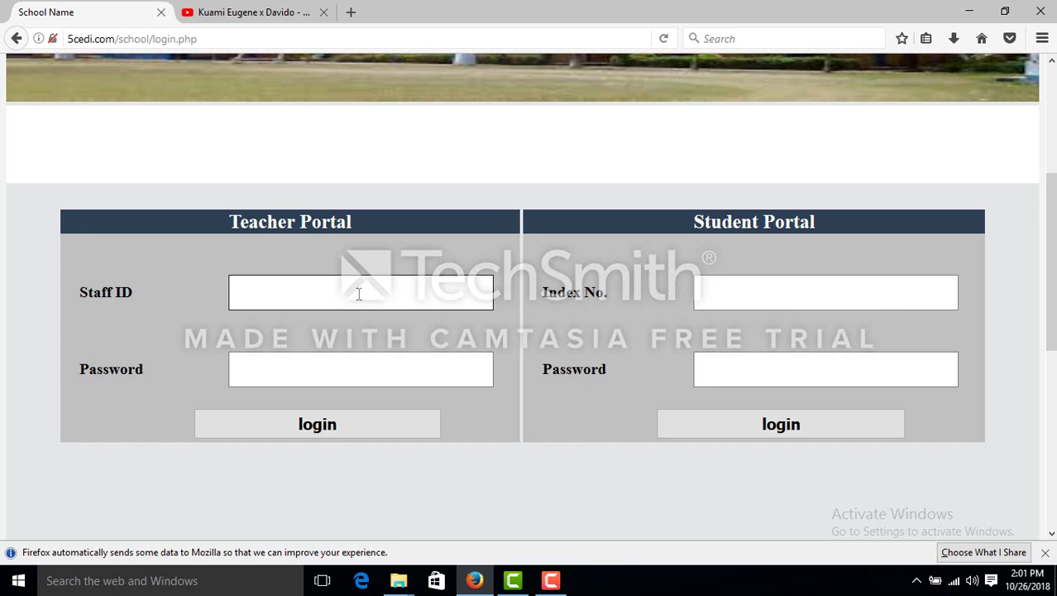
type("••")
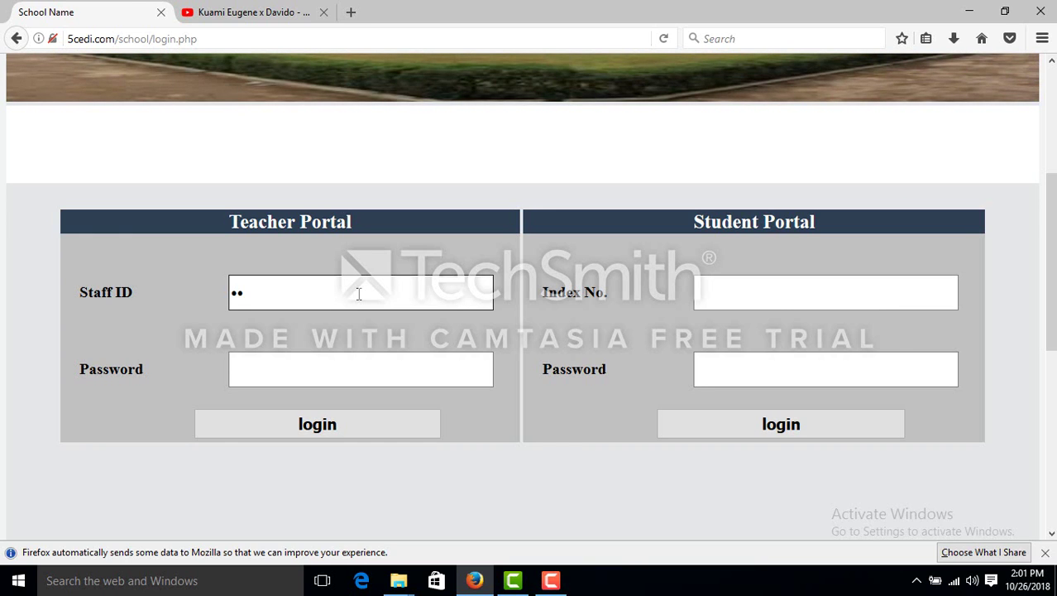
type("•••••")
key("Tab")
type("••")
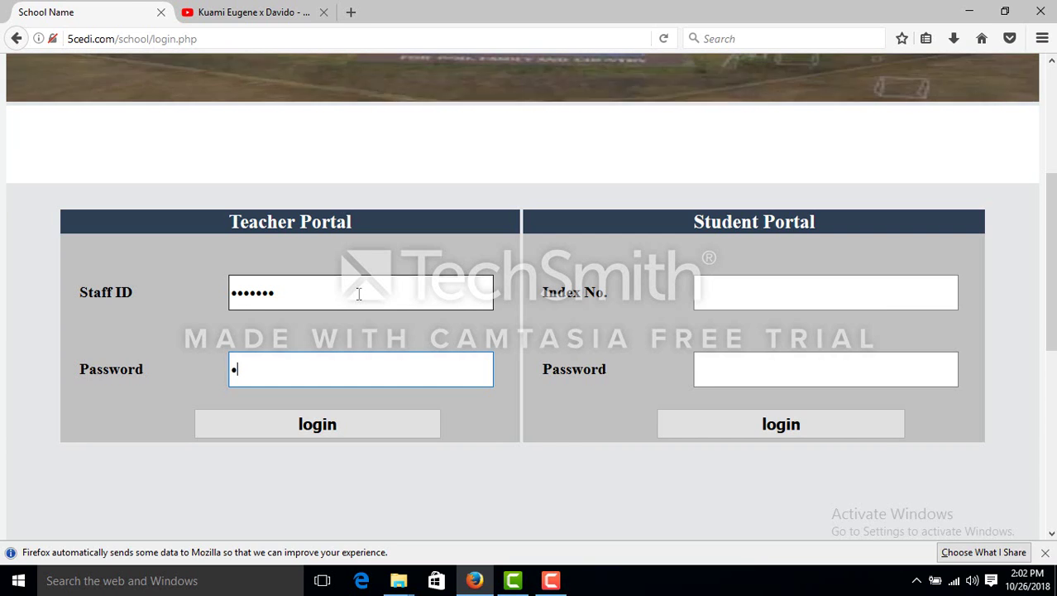
type("•••••")
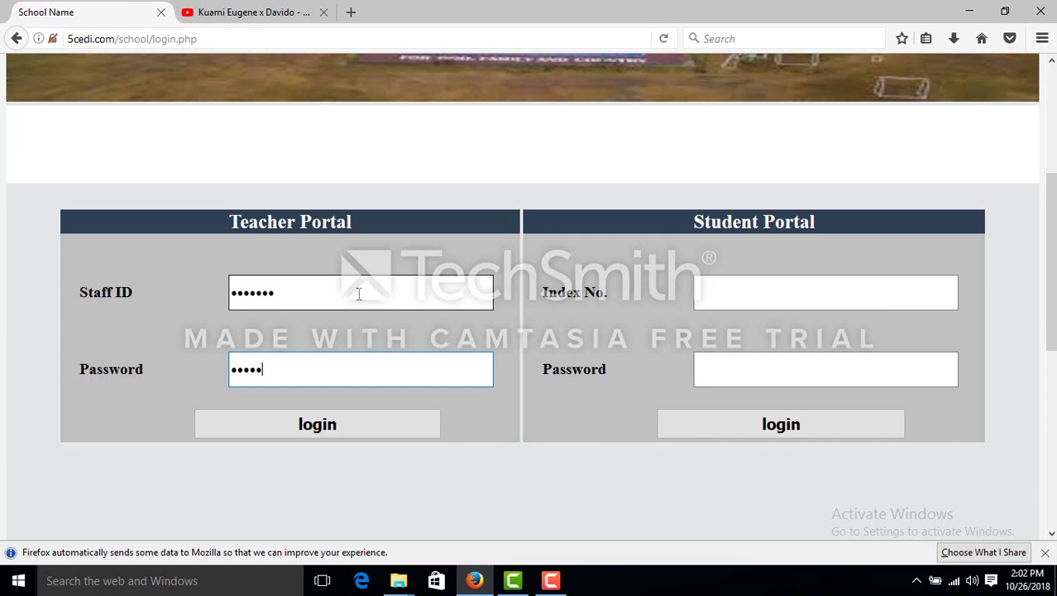
left_click(330, 426)
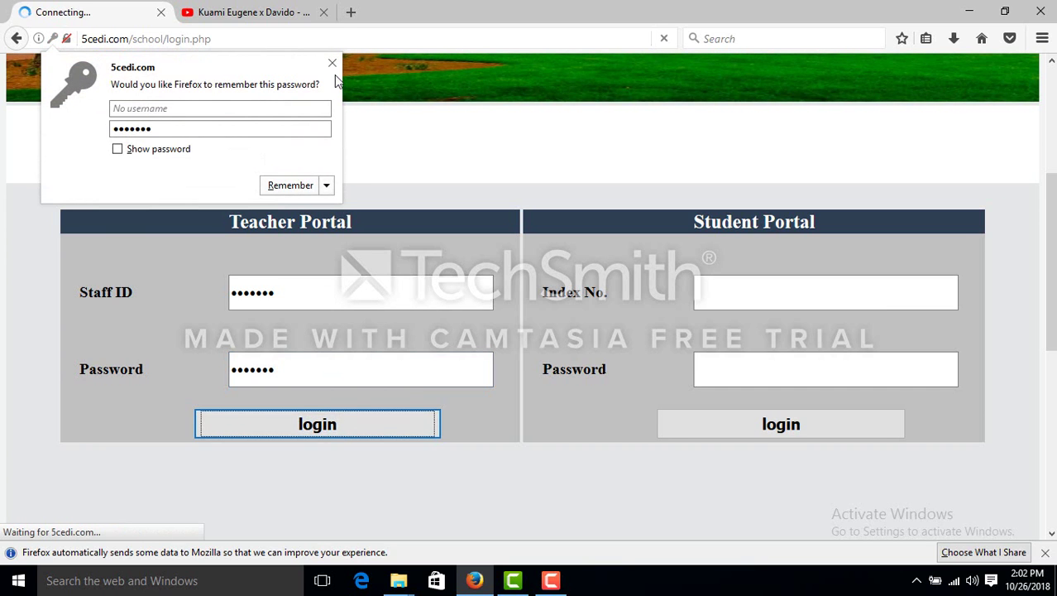
left_click(333, 65)
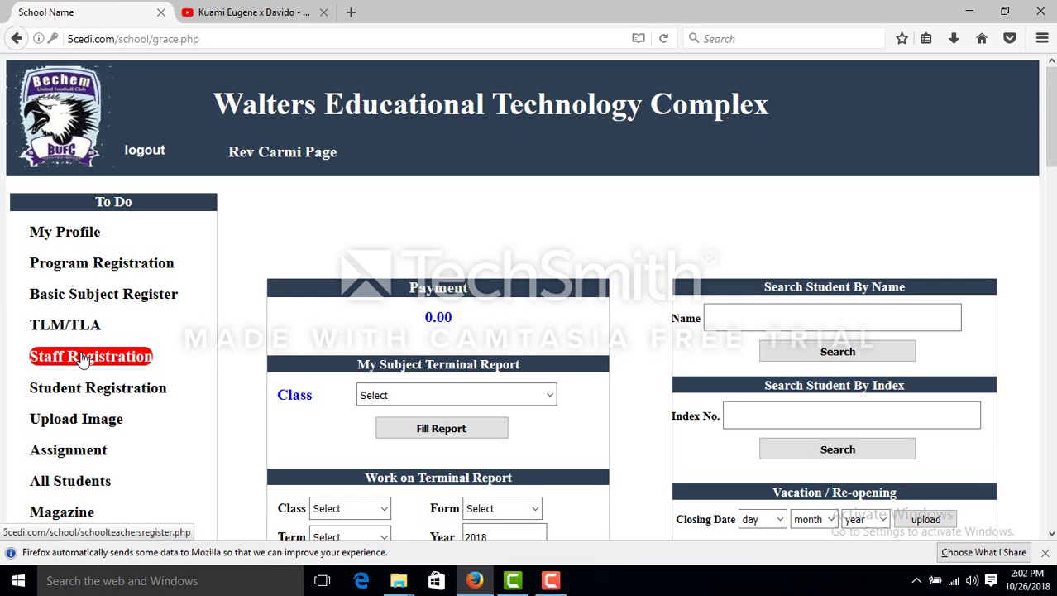
- Open the Staff Registration form from the To Do sidebar
left_click(84, 358)
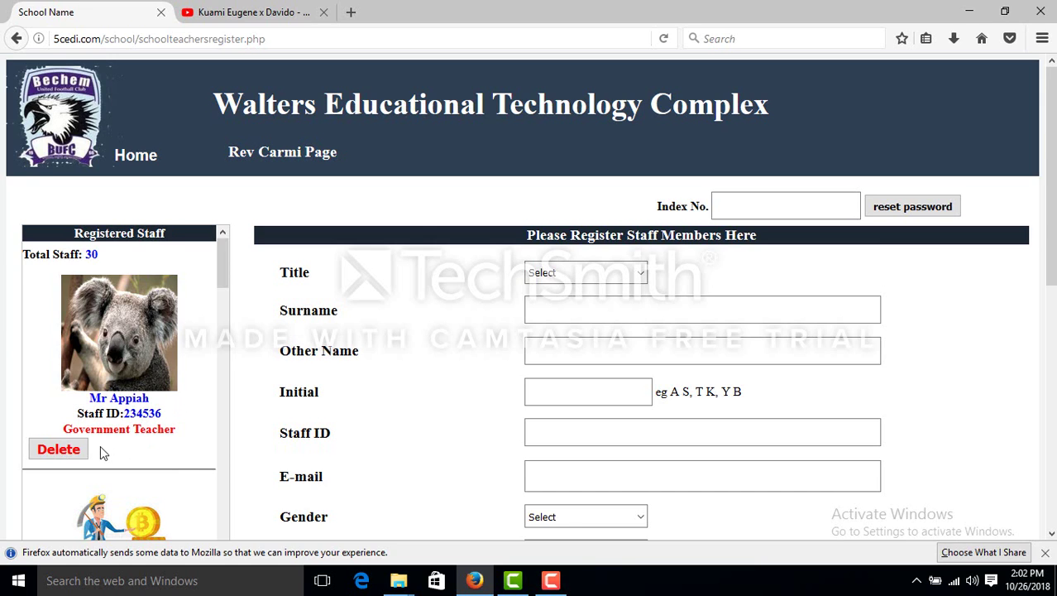
- Choose Pastor in the Title dropdown of the staff registration form
left_click(601, 307)
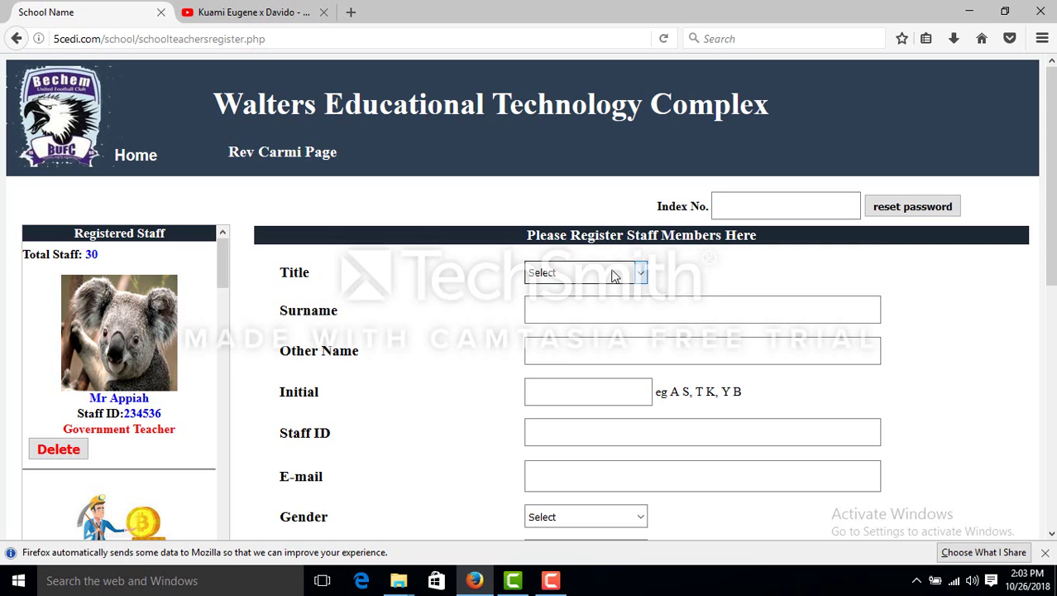
left_click(641, 274)
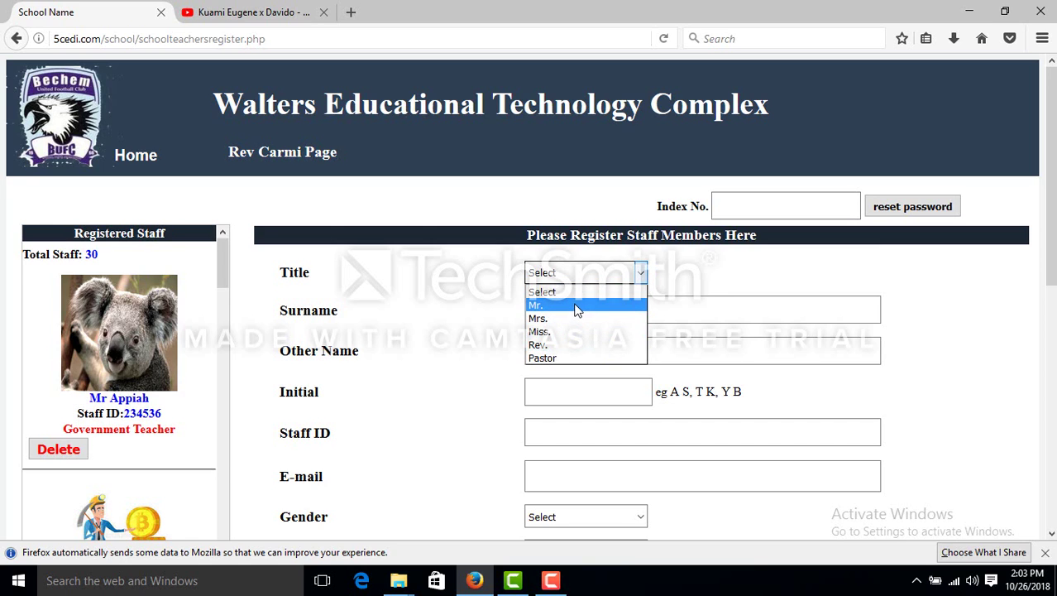
left_click(569, 358)
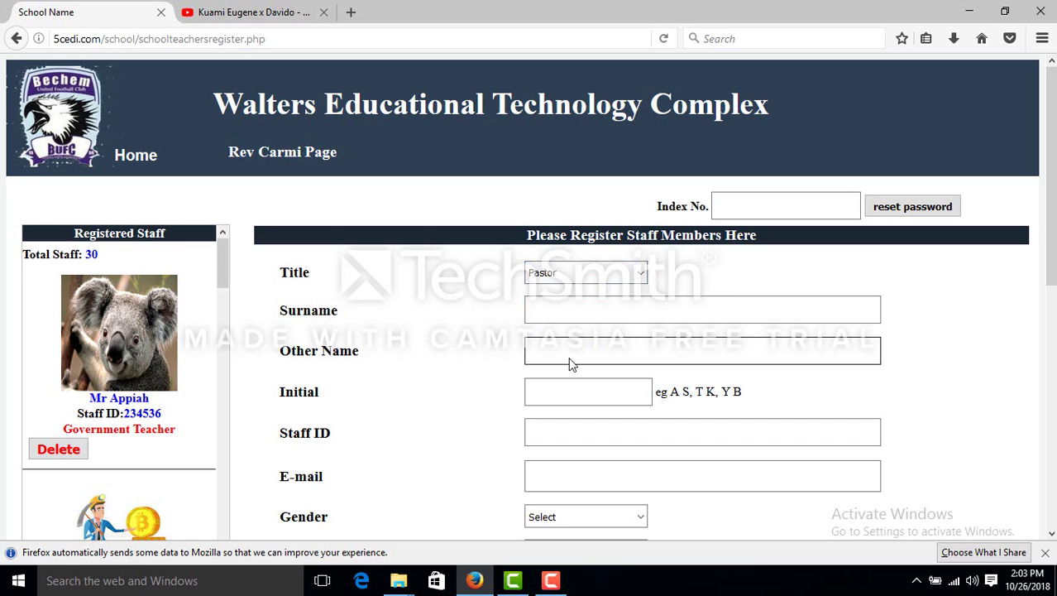
left_click(560, 308)
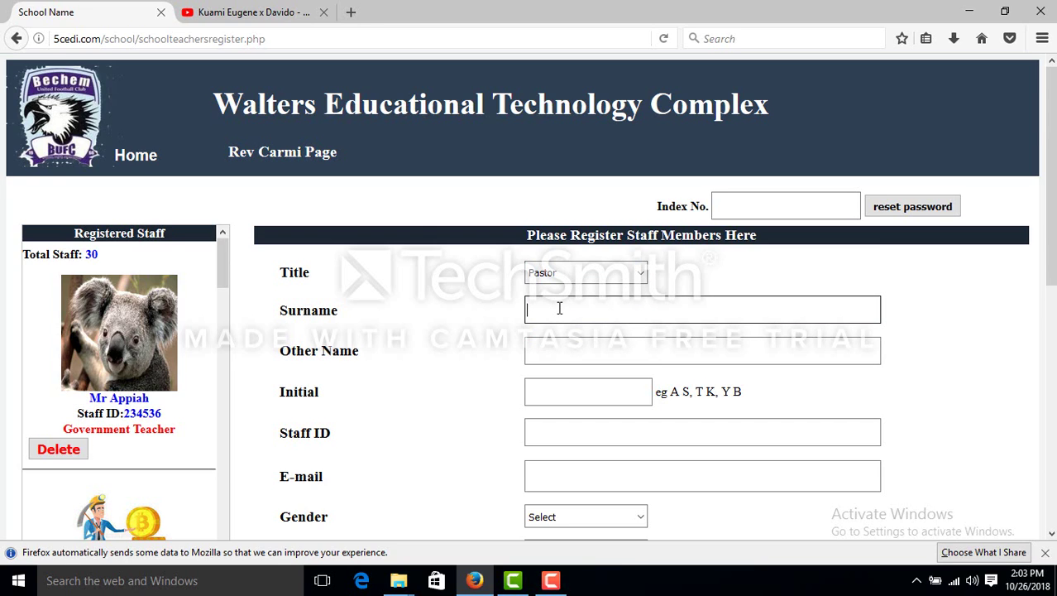
- Enter the new staff member's surname, other name and initials
left_click(557, 342)
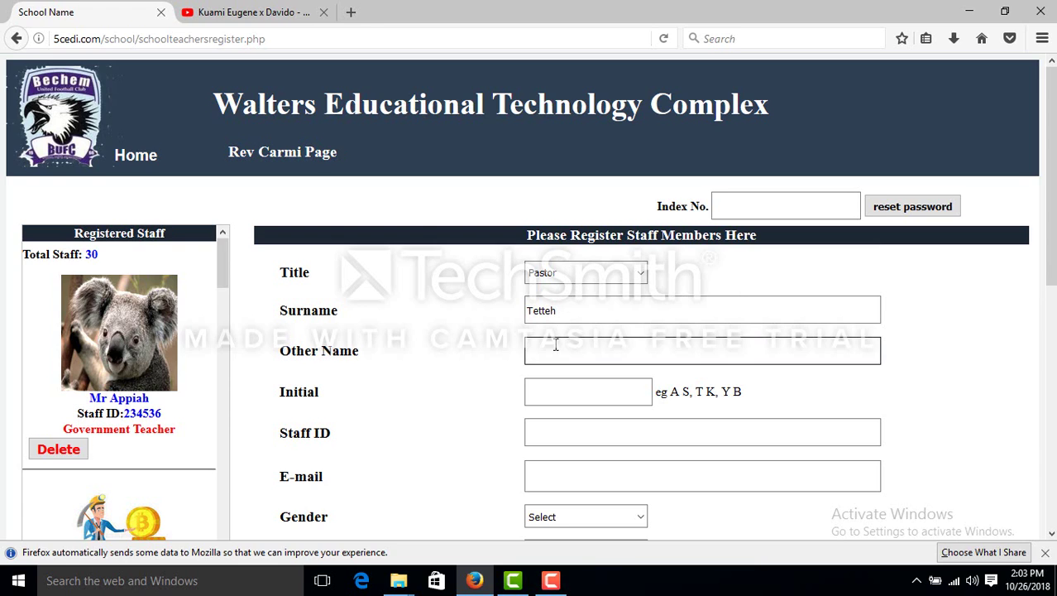
left_click(559, 383)
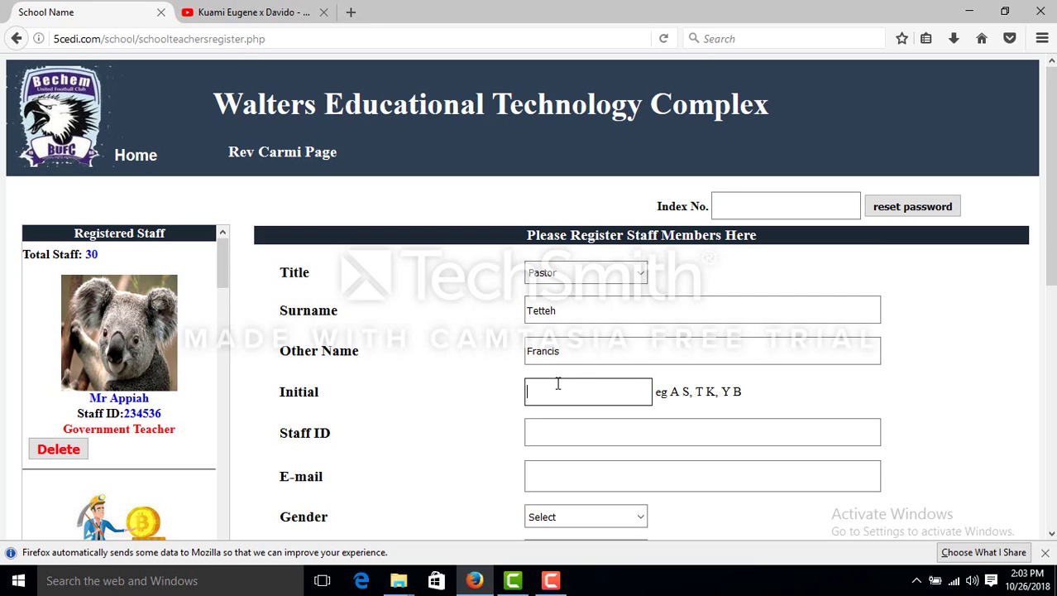
type("TF")
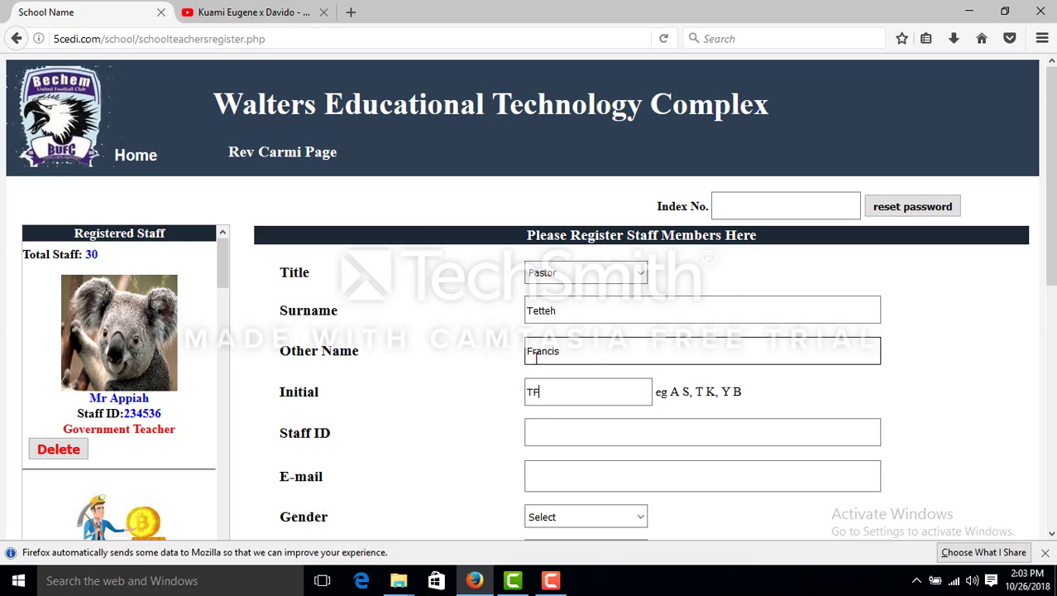
- Enter the staff ID and the e-mail address accepted from the autocomplete suggestion
left_click(561, 438)
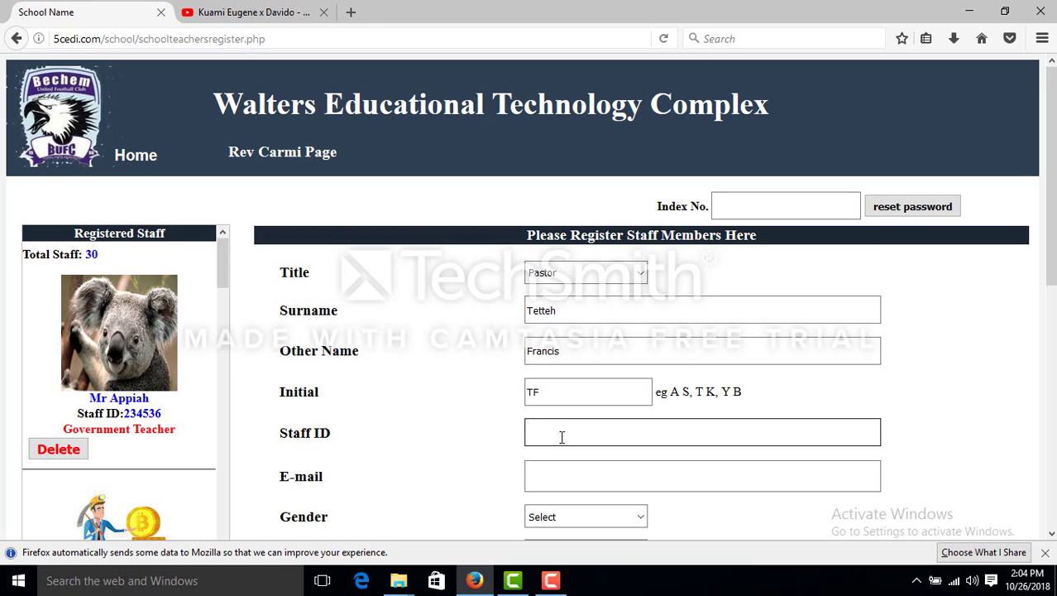
type("889977")
left_click(576, 478)
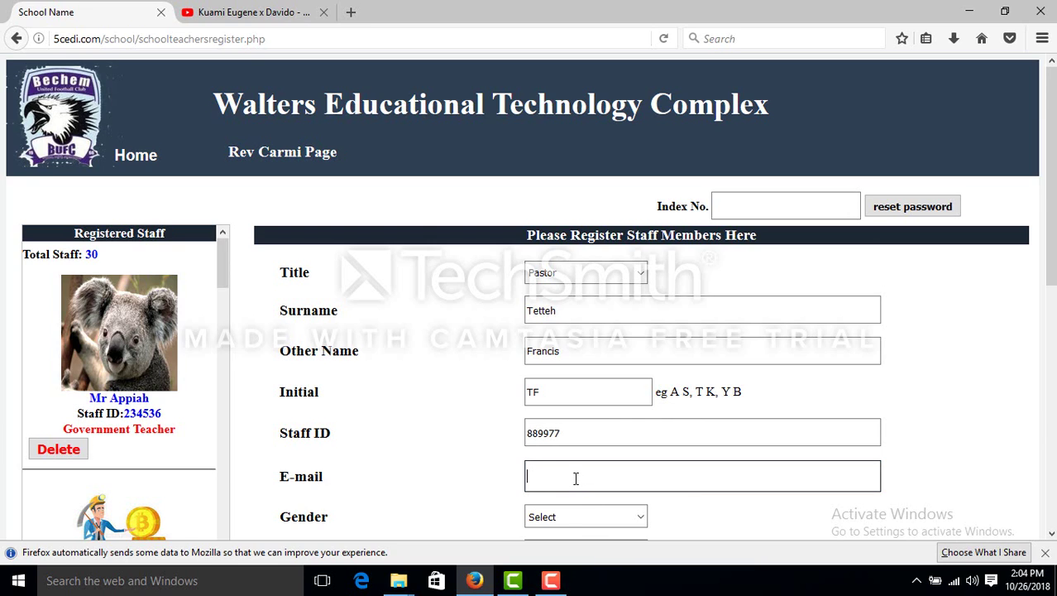
type("try")
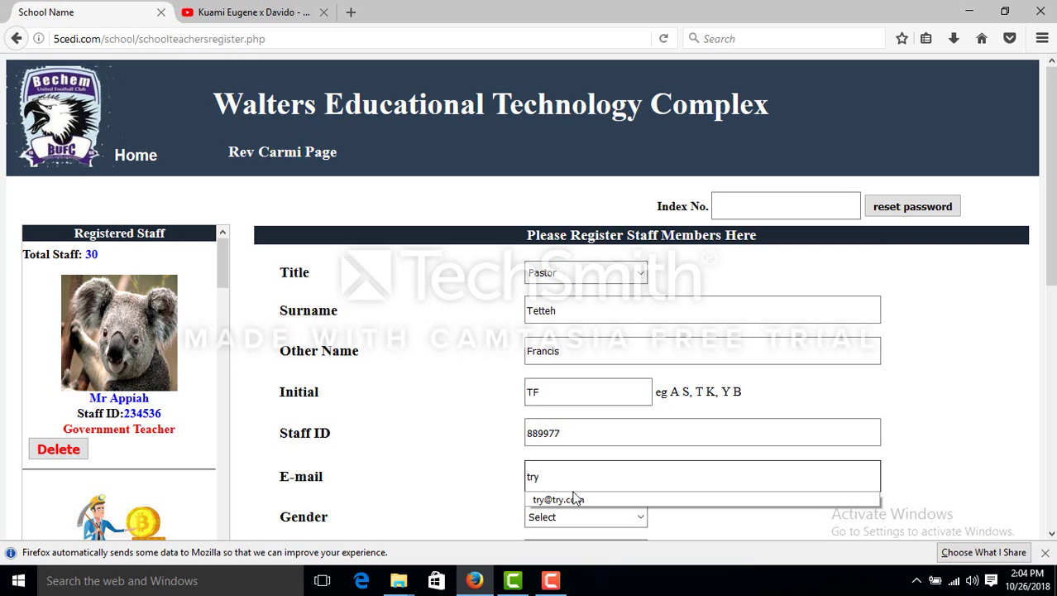
left_click(574, 501)
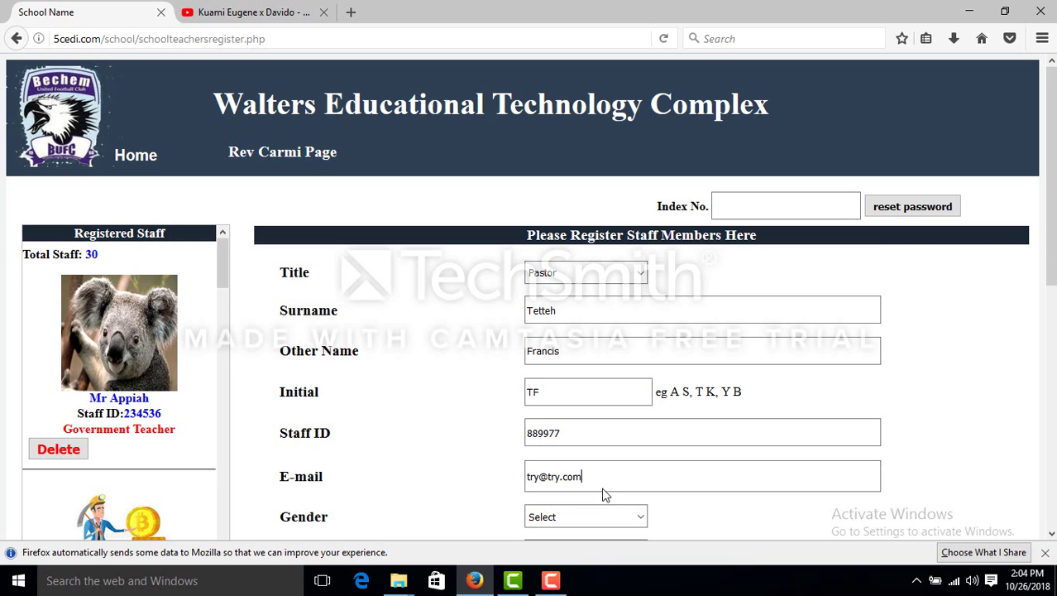
left_click(1051, 534)
left_click(1050, 534)
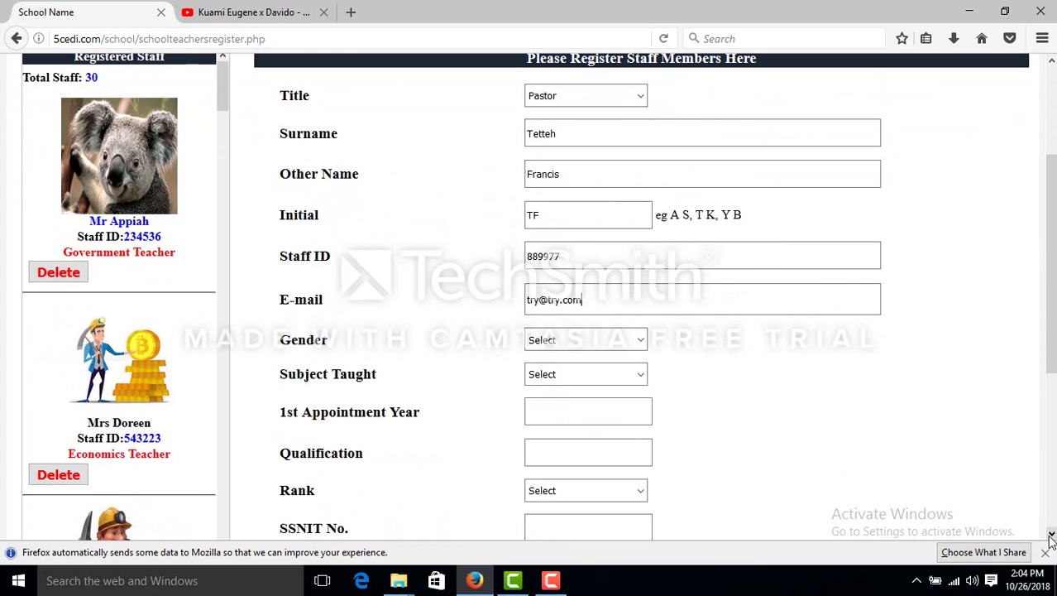
- Set the gender to Male and the 1st Appointment Year to 2011
left_click(614, 347)
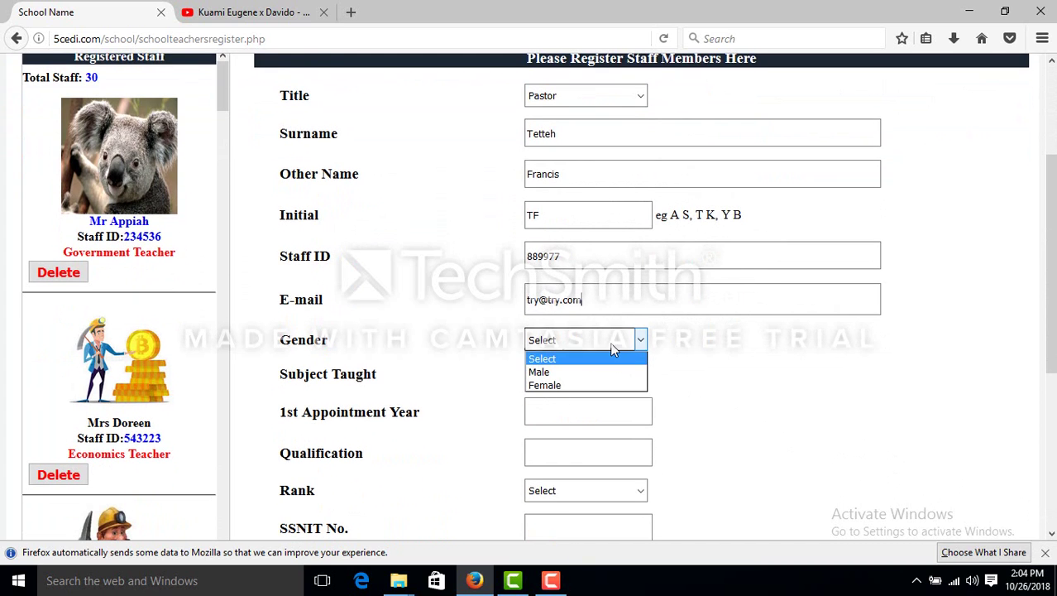
left_click(571, 372)
left_click(571, 422)
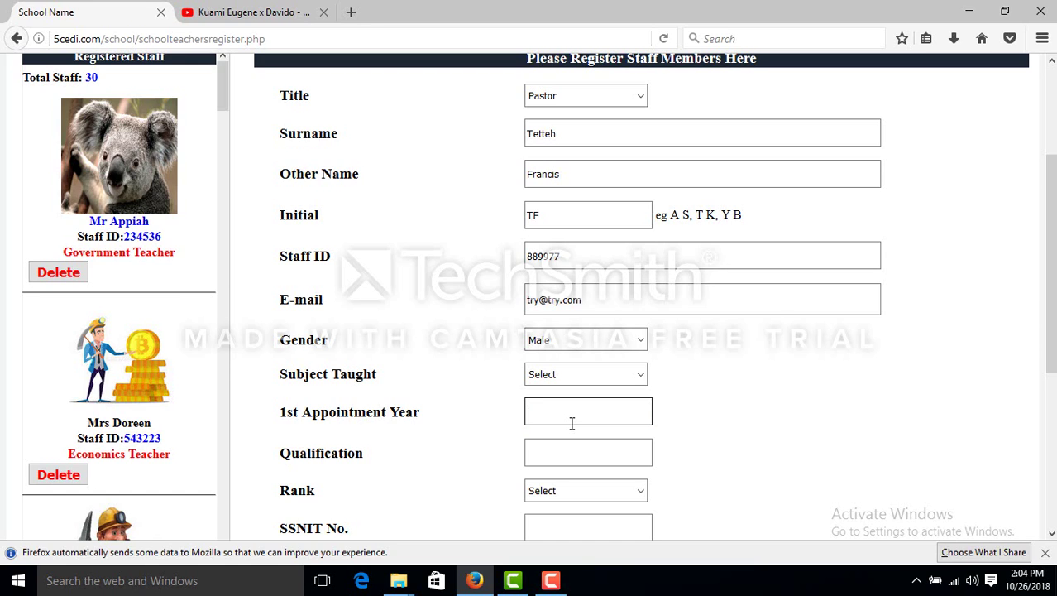
type("2011")
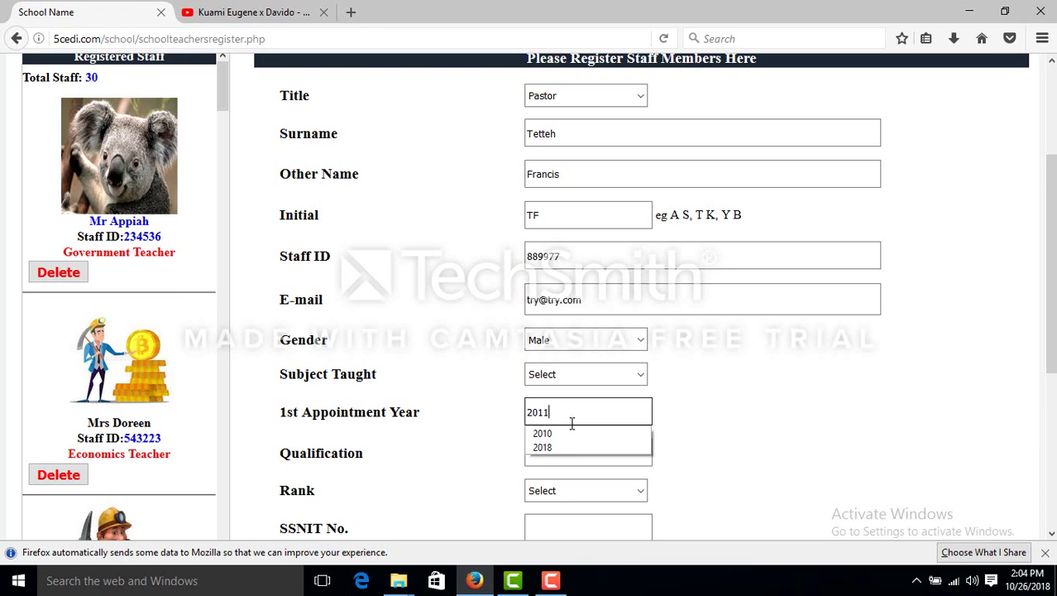
- Choose Degree as the qualification and Snr. Supt I as the rank
left_click(559, 449)
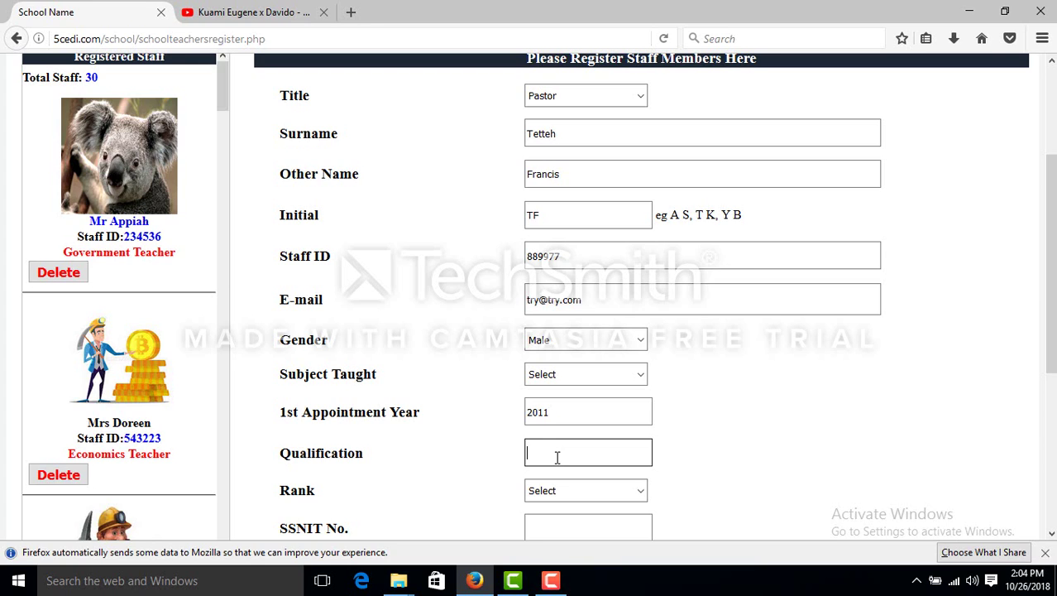
type("De")
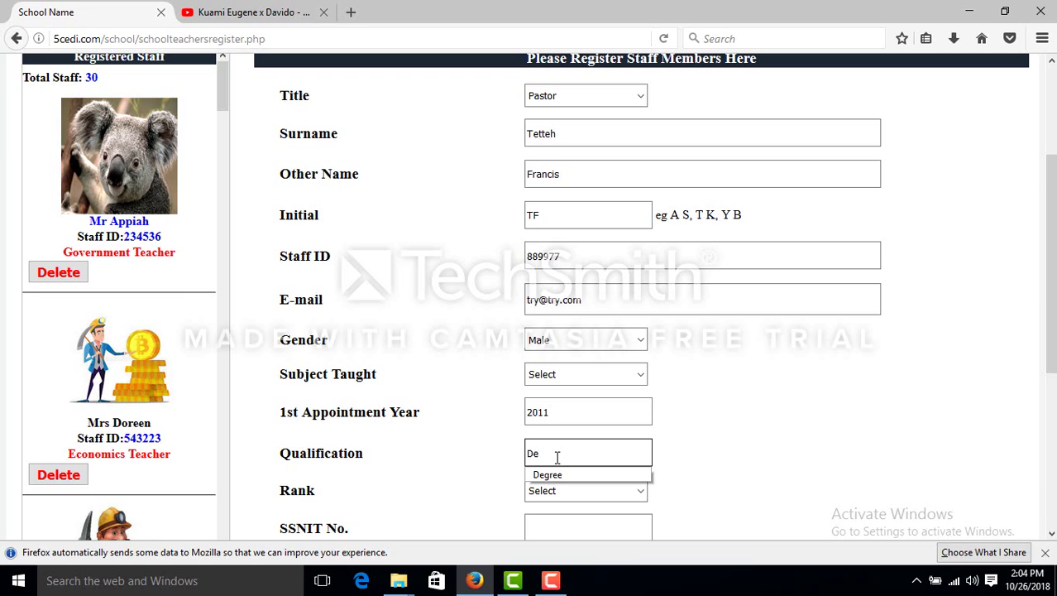
left_click(552, 473)
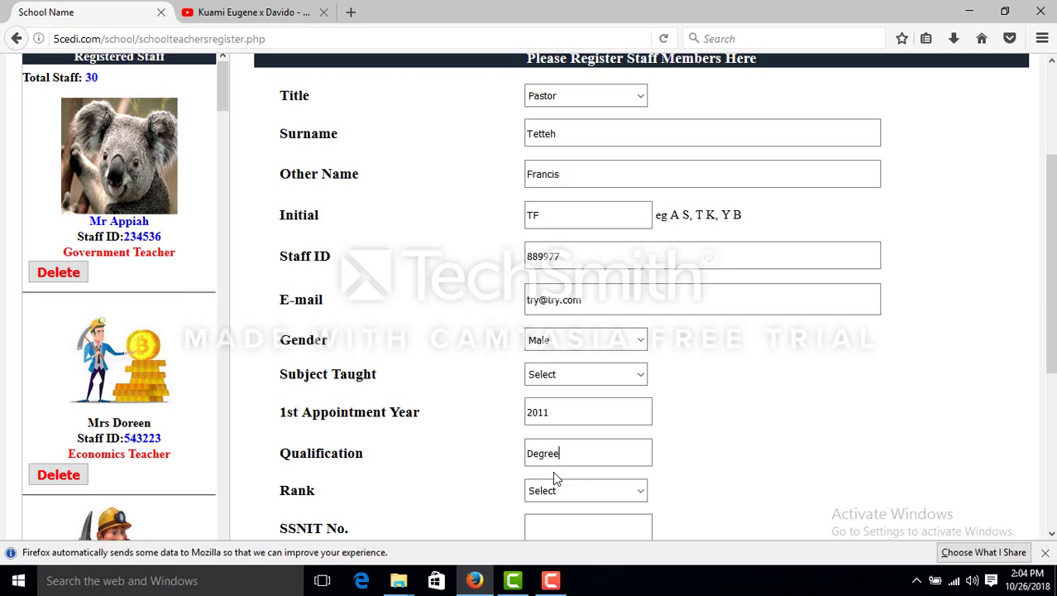
left_click(560, 492)
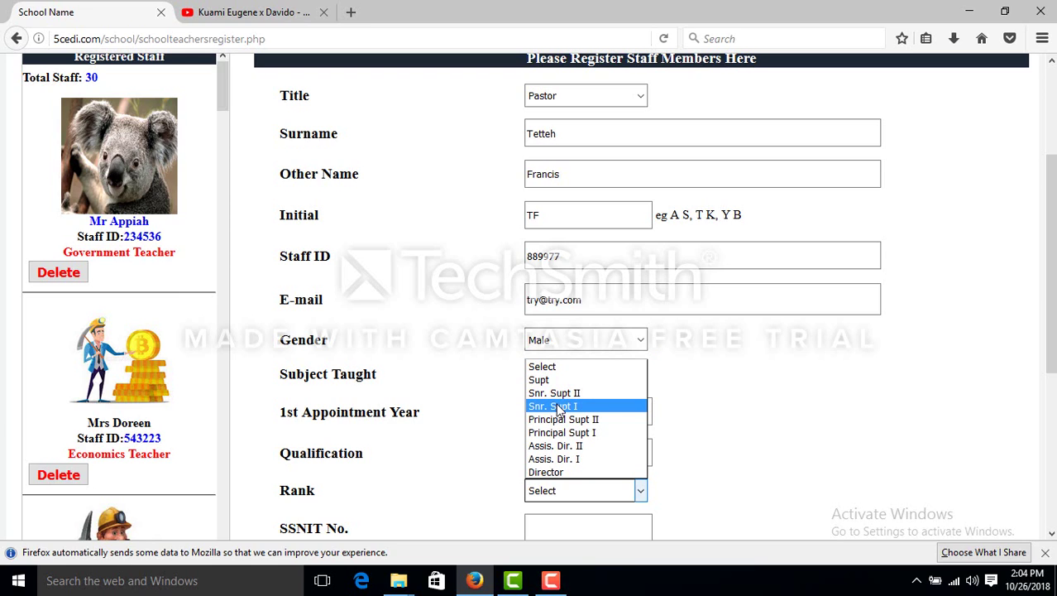
left_click(556, 406)
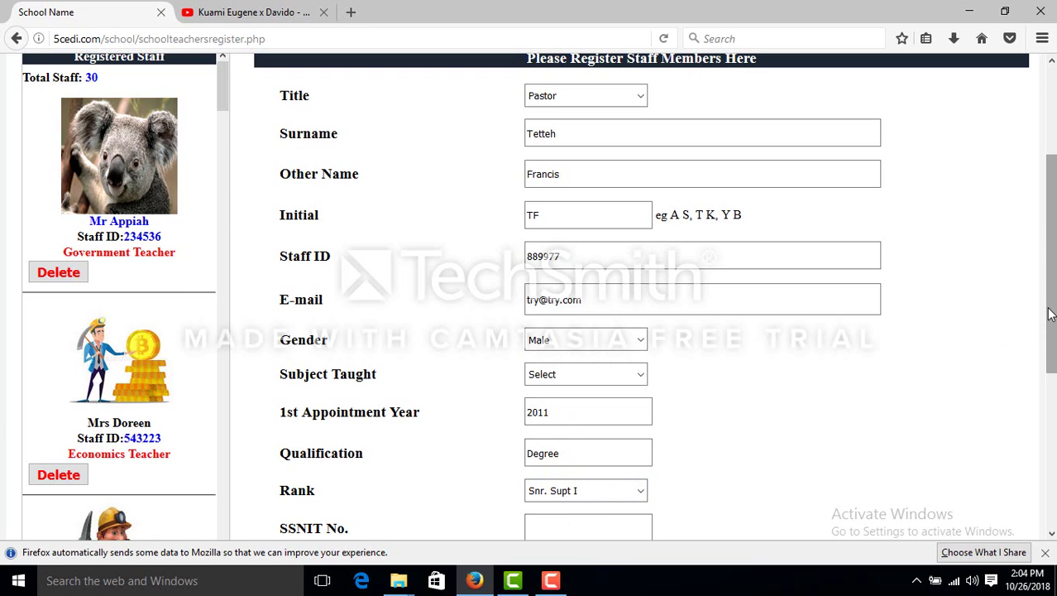
left_click(1052, 534)
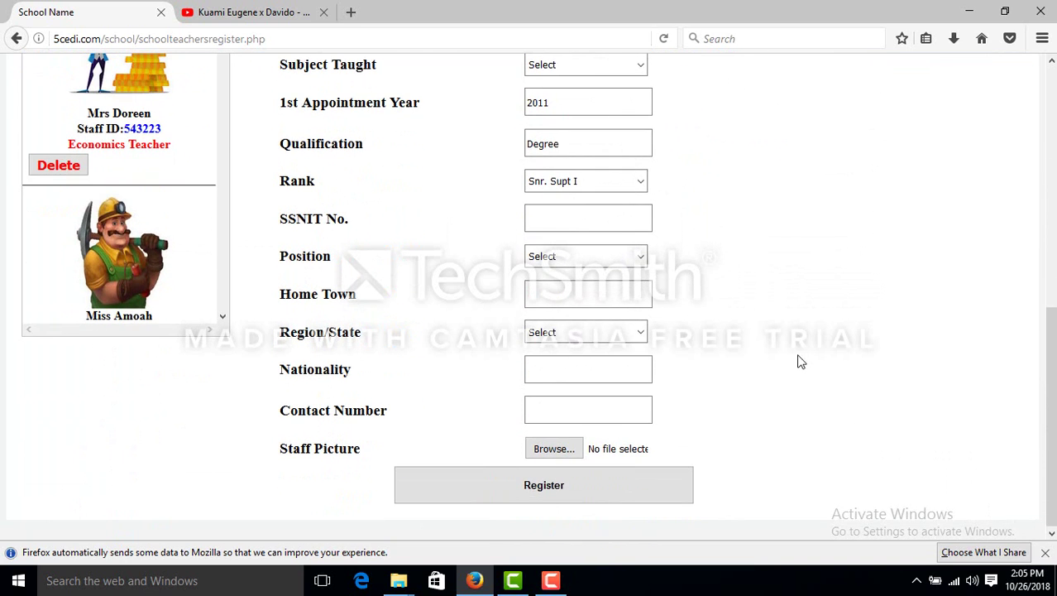
- Enter 'none' as the SSNIT No. and set the Position to Teacher
left_click(601, 221)
type("none")
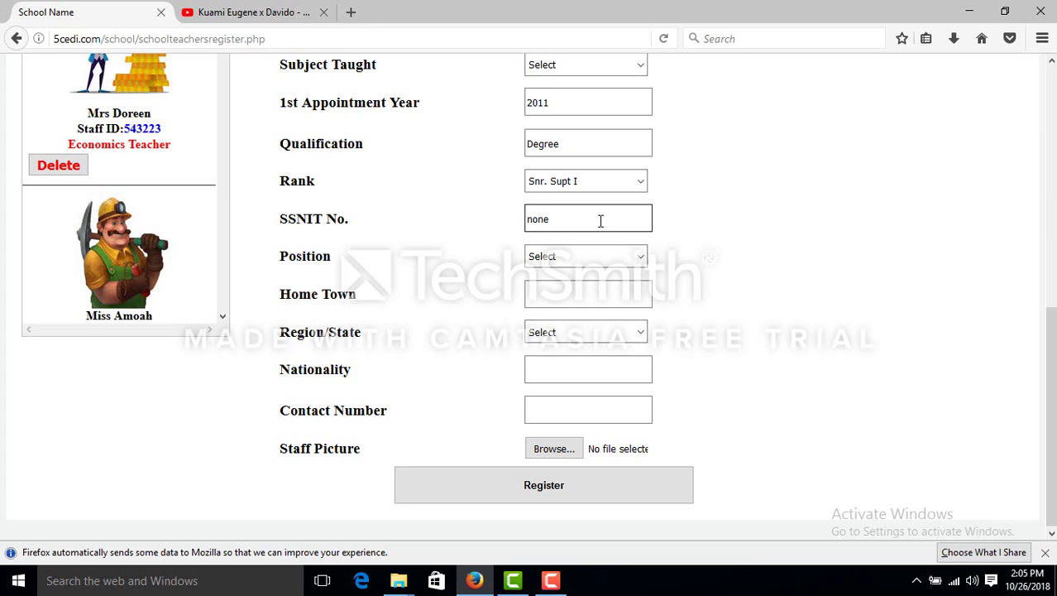
left_click(637, 258)
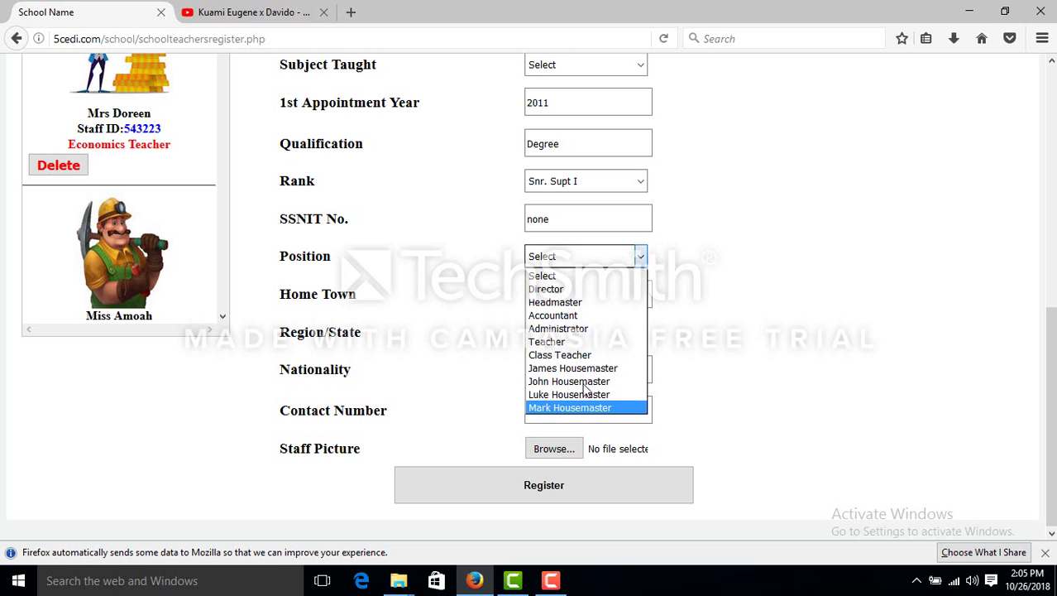
left_click(565, 343)
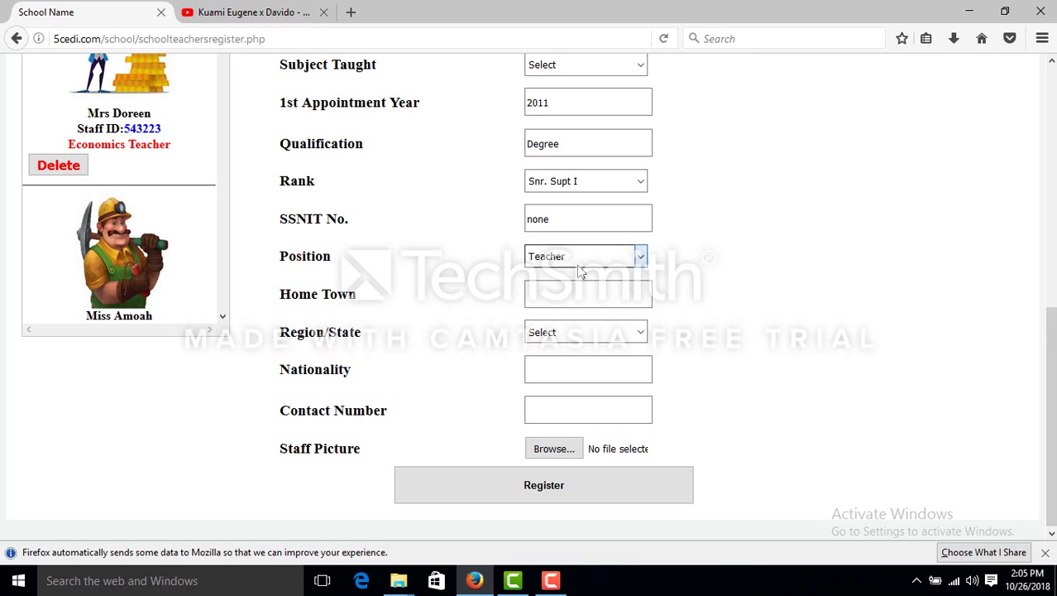
left_click(580, 303)
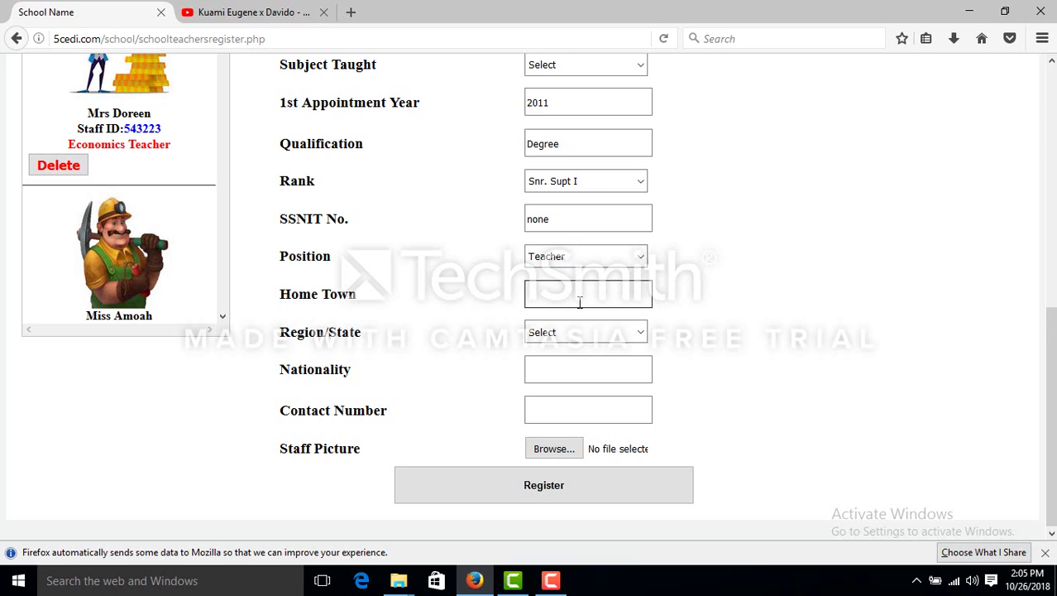
- Enter home town Tepa, region Ashanti Region and nationality Ghanaian
type("Tepa")
left_click(578, 335)
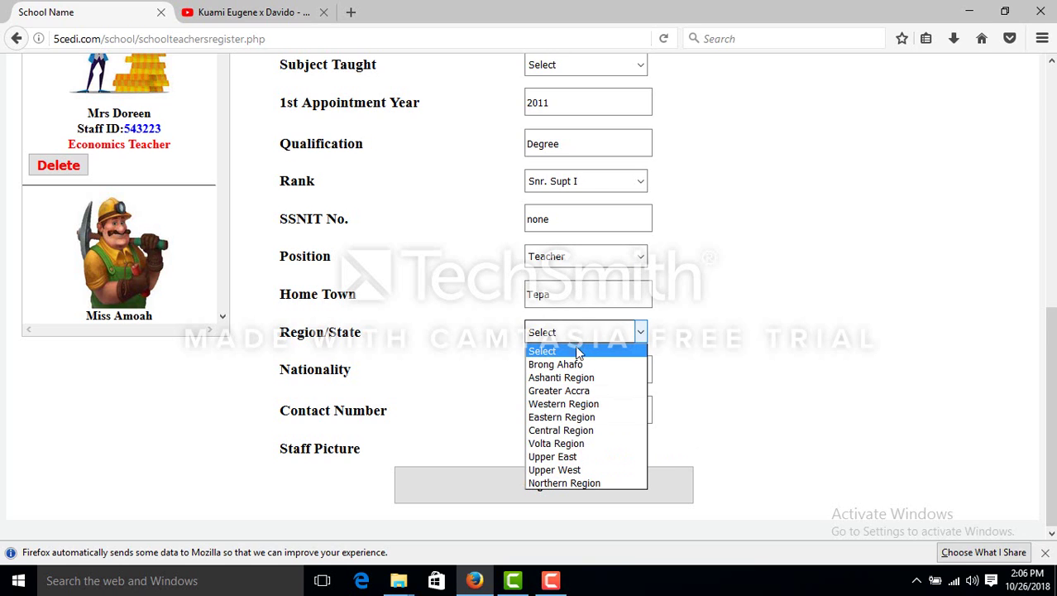
left_click(577, 377)
left_click(569, 371)
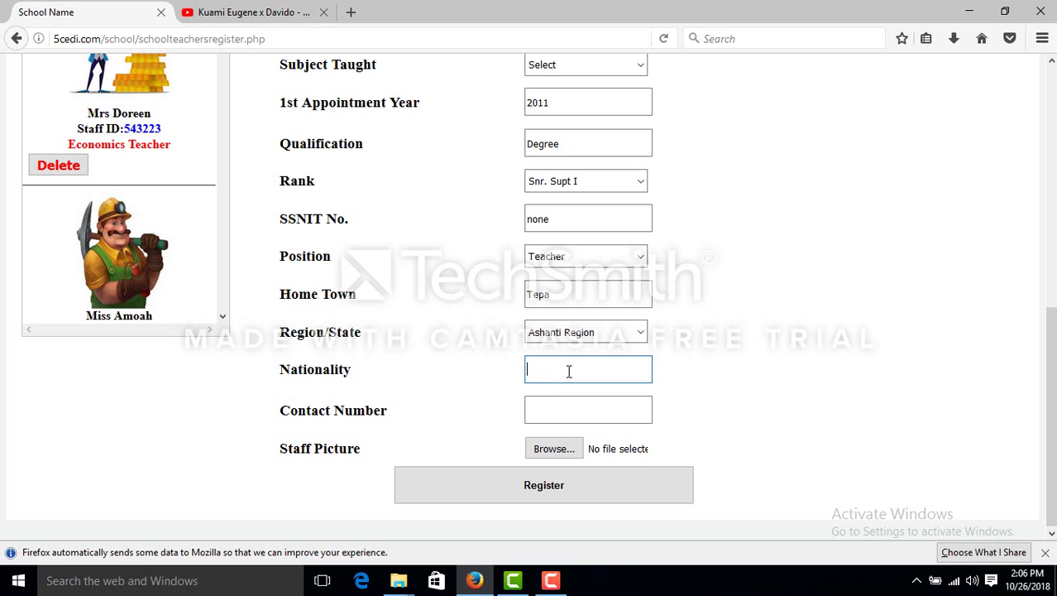
type("G")
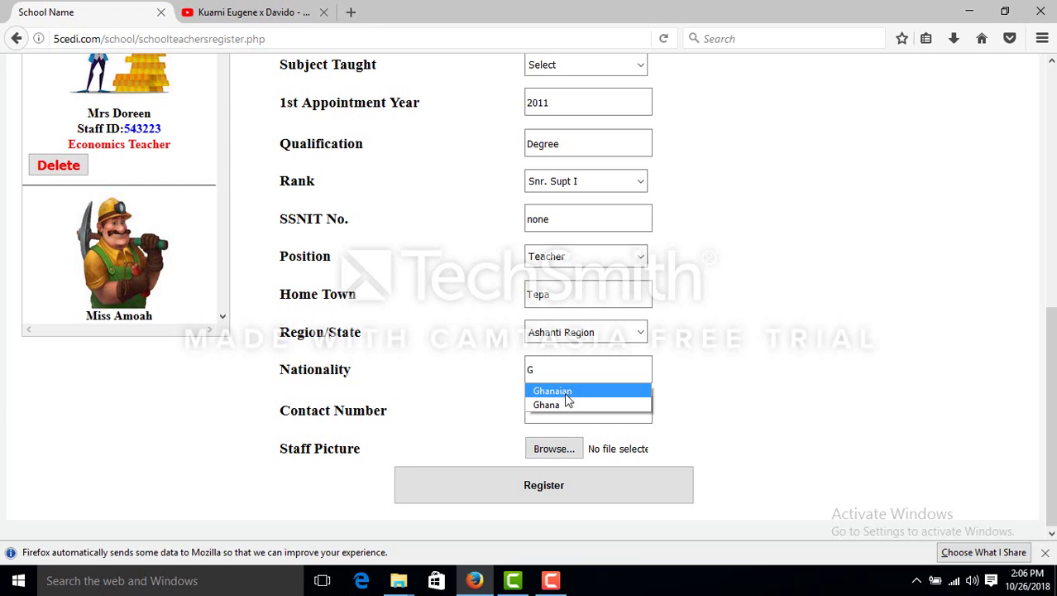
left_click(565, 394)
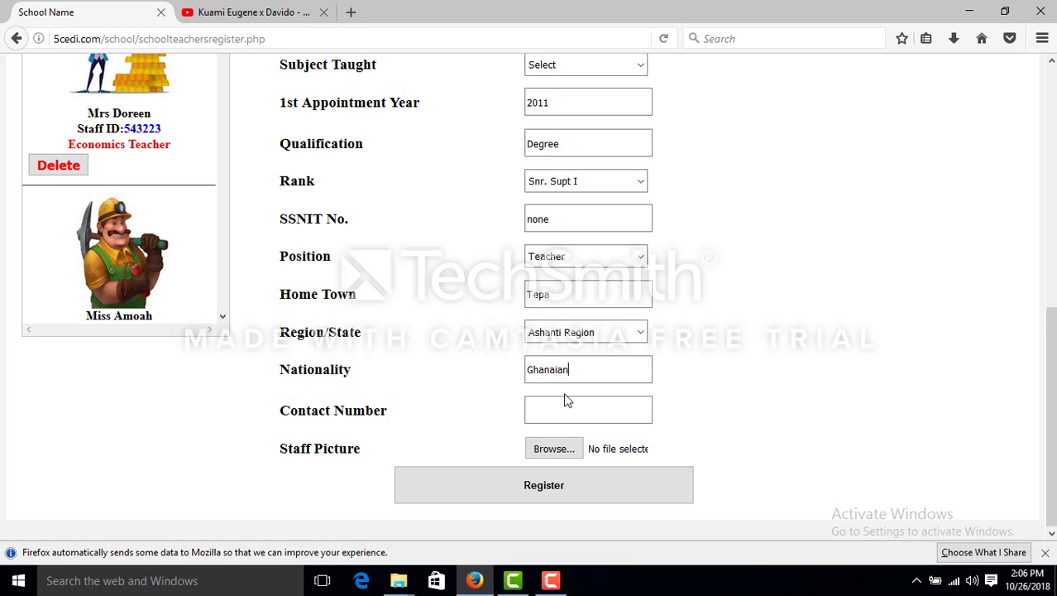
- Type the staff member's contact phone number, correcting the last digit
left_click(565, 400)
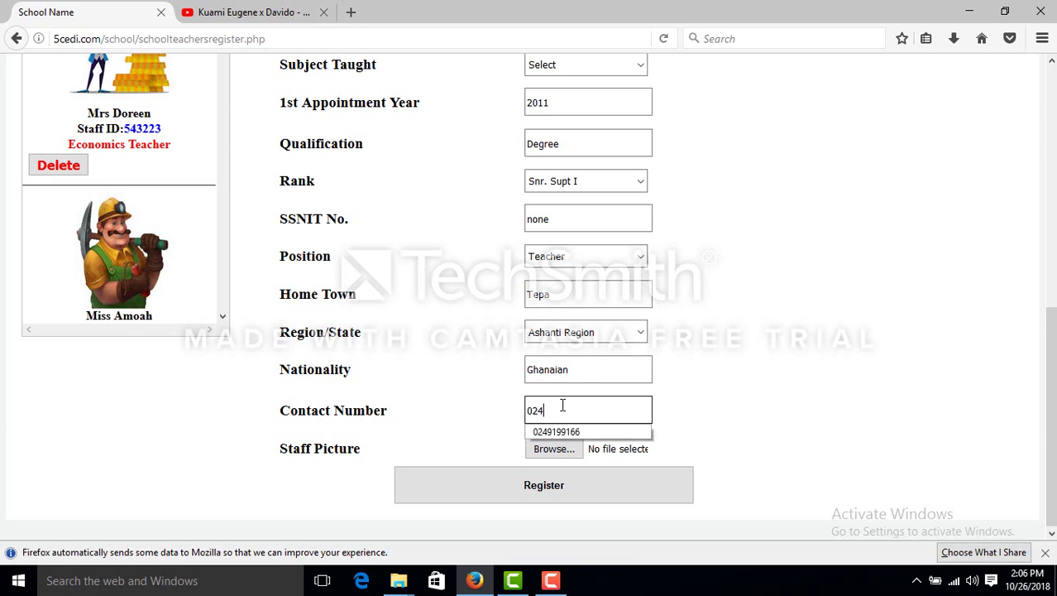
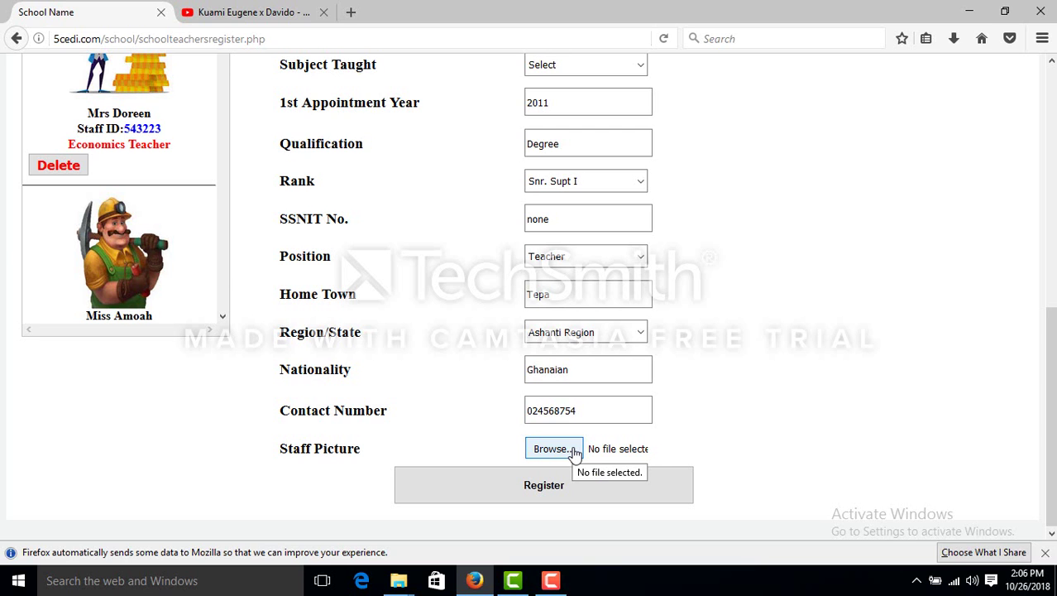
- Finish the contact number and browse to the miner image on the Desktop
type("4")
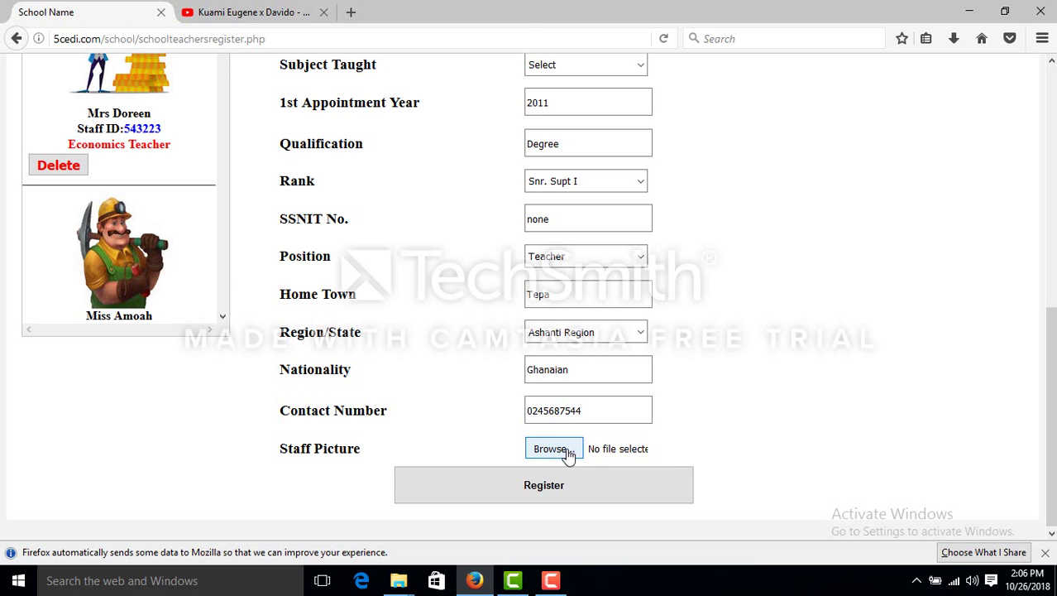
left_click(568, 456)
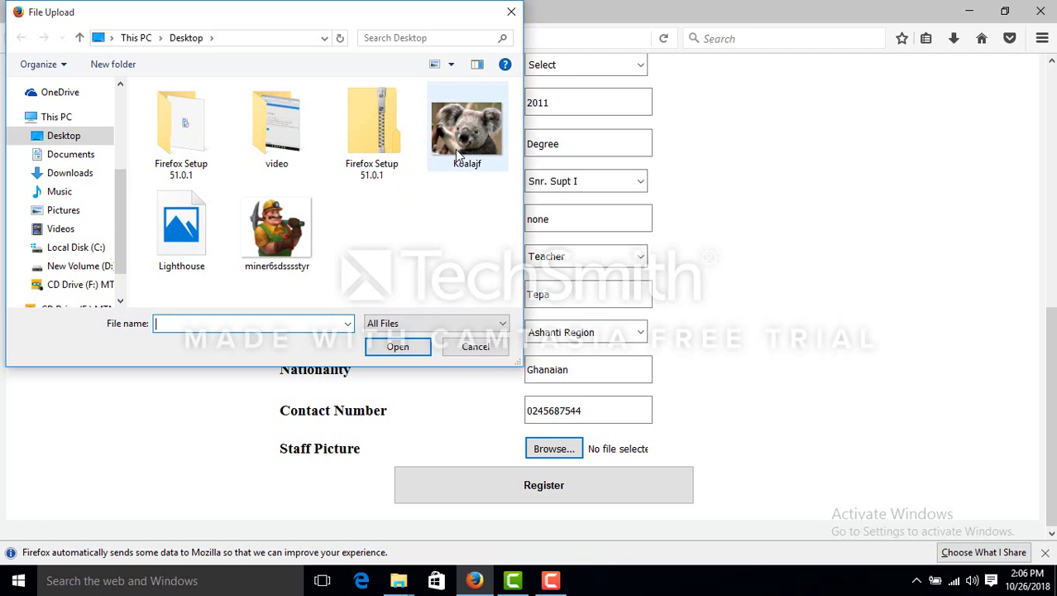
left_click(302, 228)
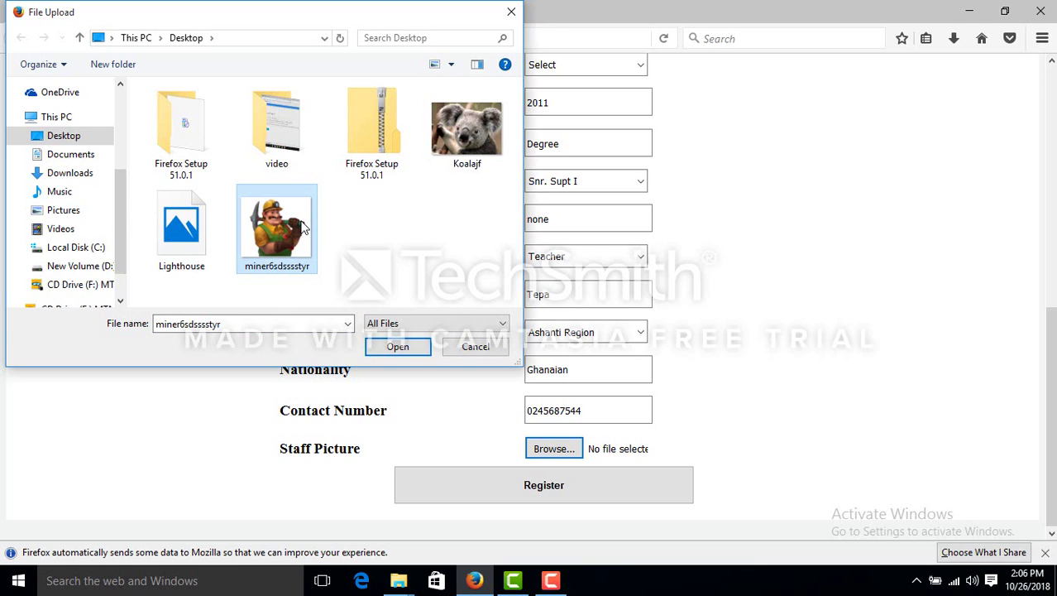
- Rename the miner image to miner6sdssstyrdsf and attach it as the staff photo
right_click(303, 228)
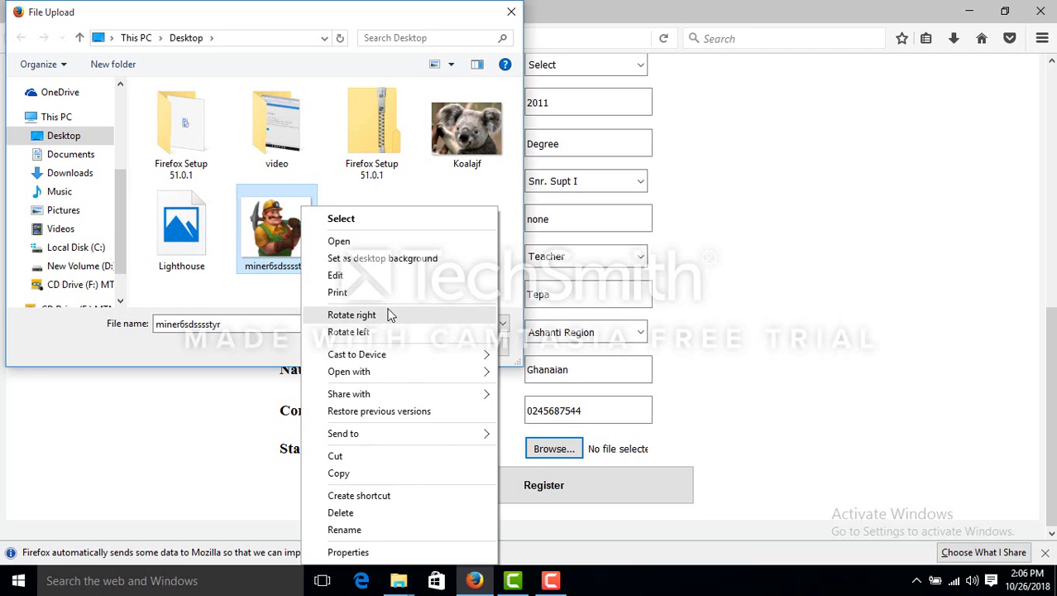
left_click(369, 528)
key("End")
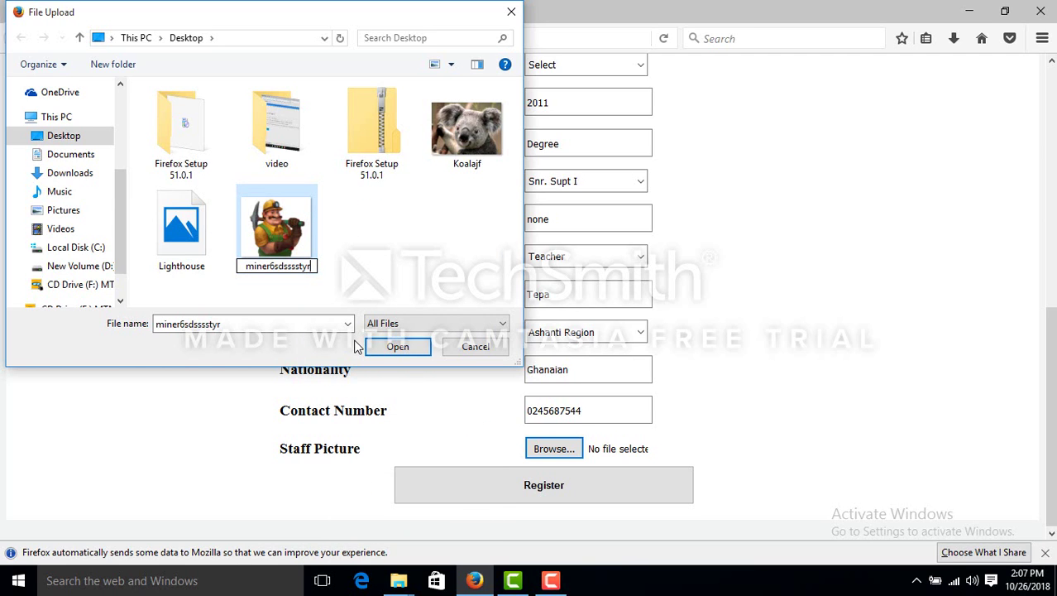
type("dsf")
left_click(377, 232)
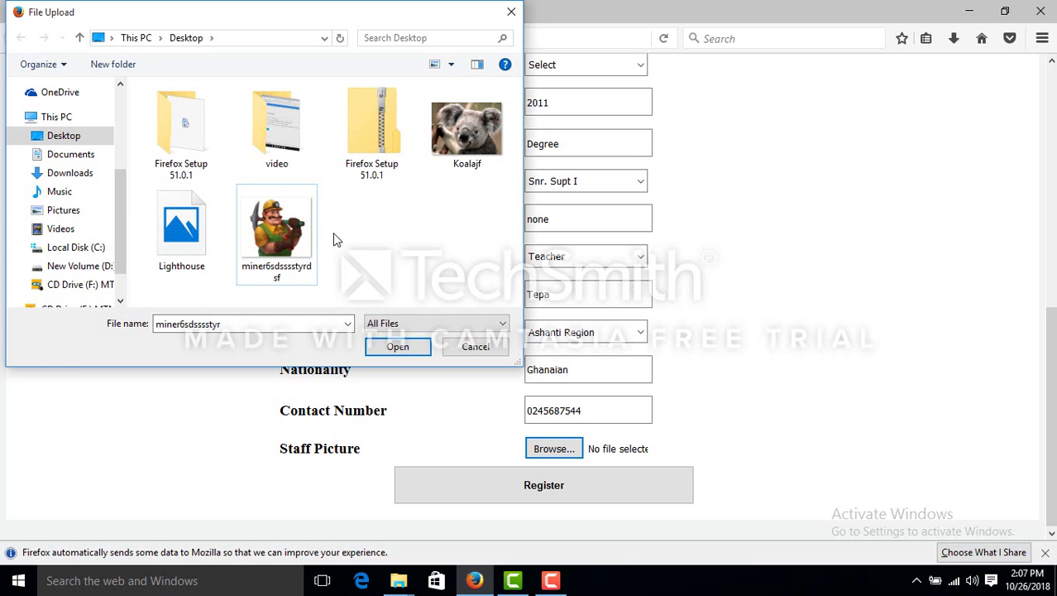
left_click(287, 245)
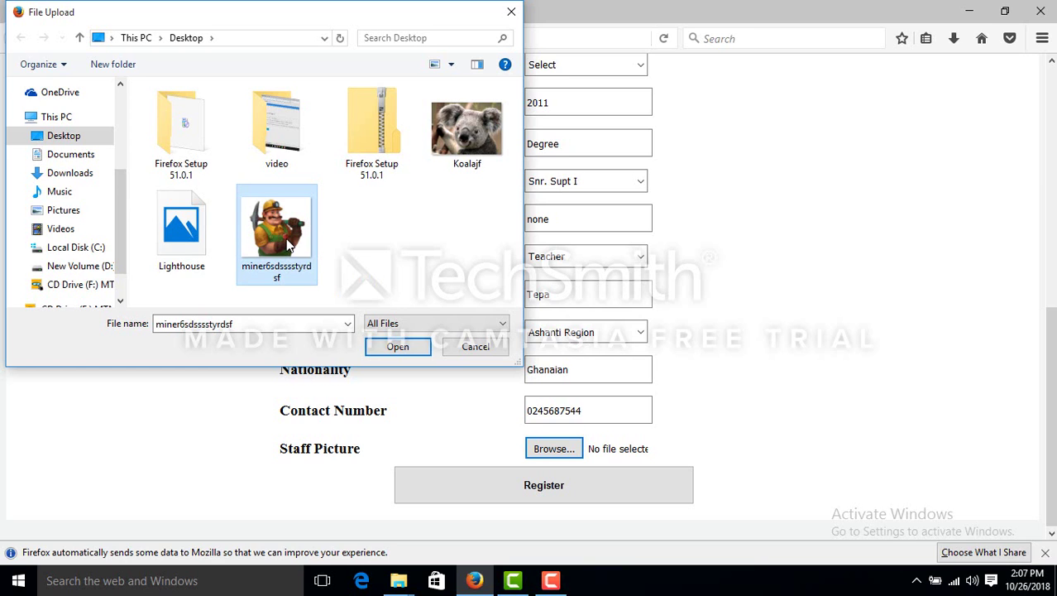
left_click(385, 347)
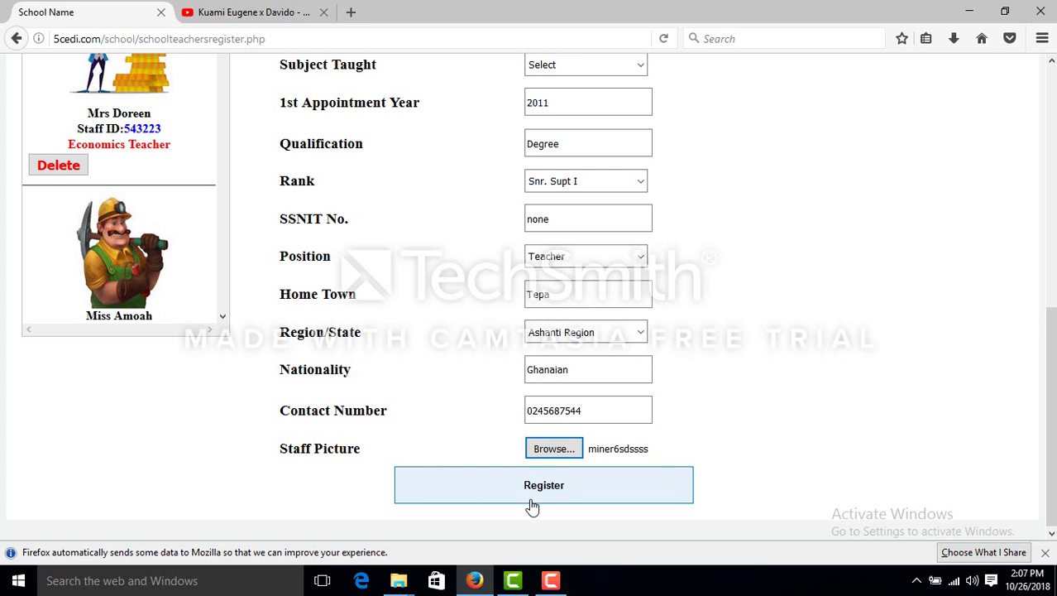
- Submit the completed staff form with Register, bringing the registered staff total to 31
left_click(539, 487)
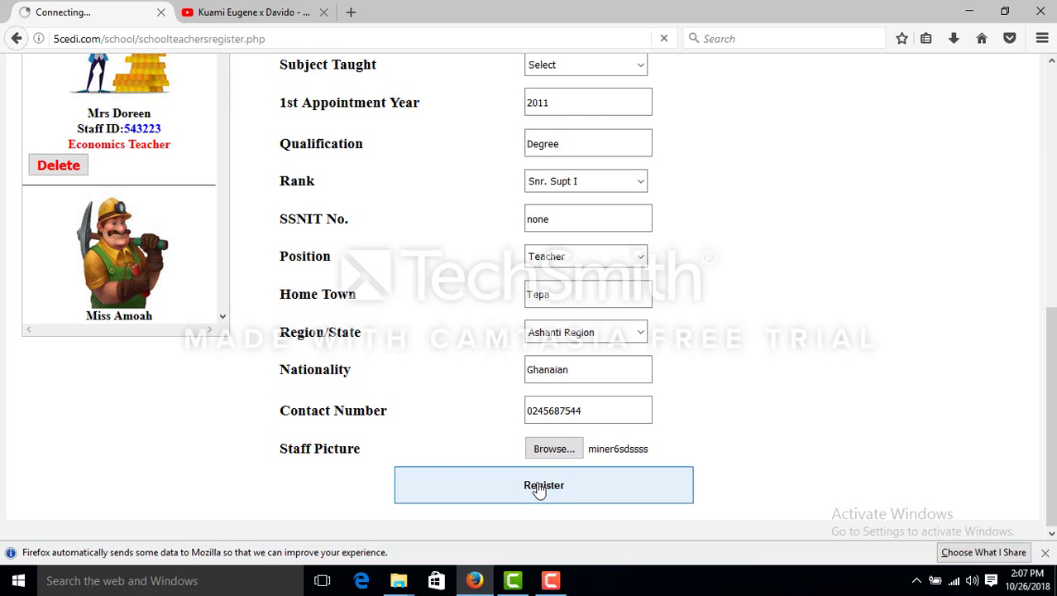